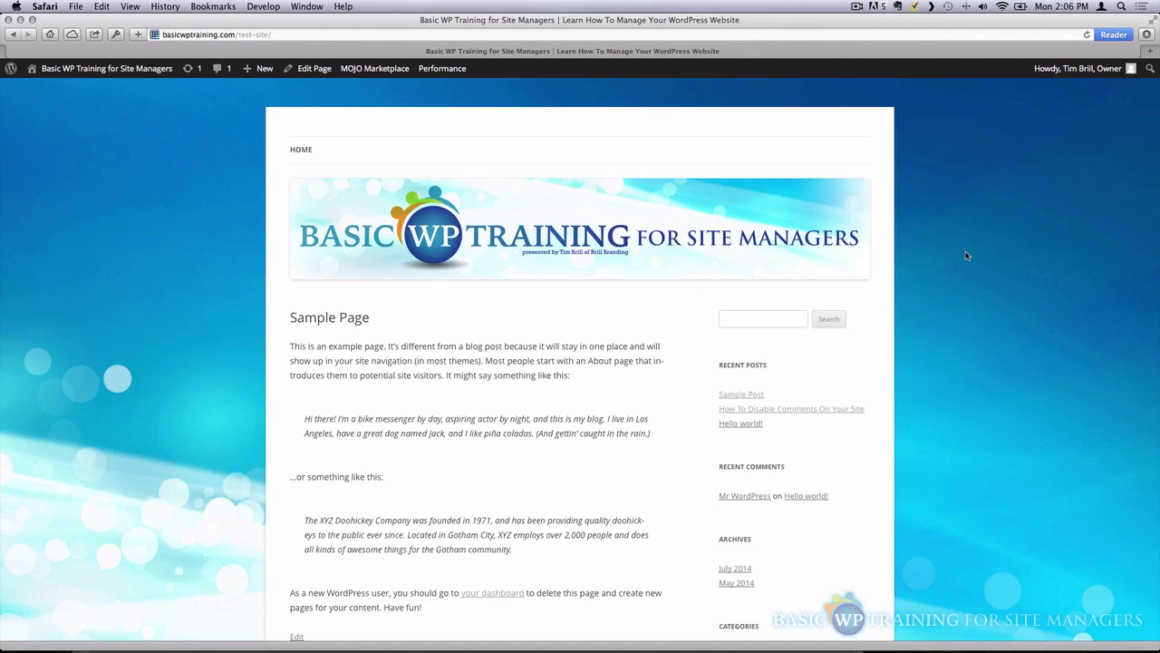
Open the Hello world! post from Recent Posts and highlight its title
left_click(739, 423)
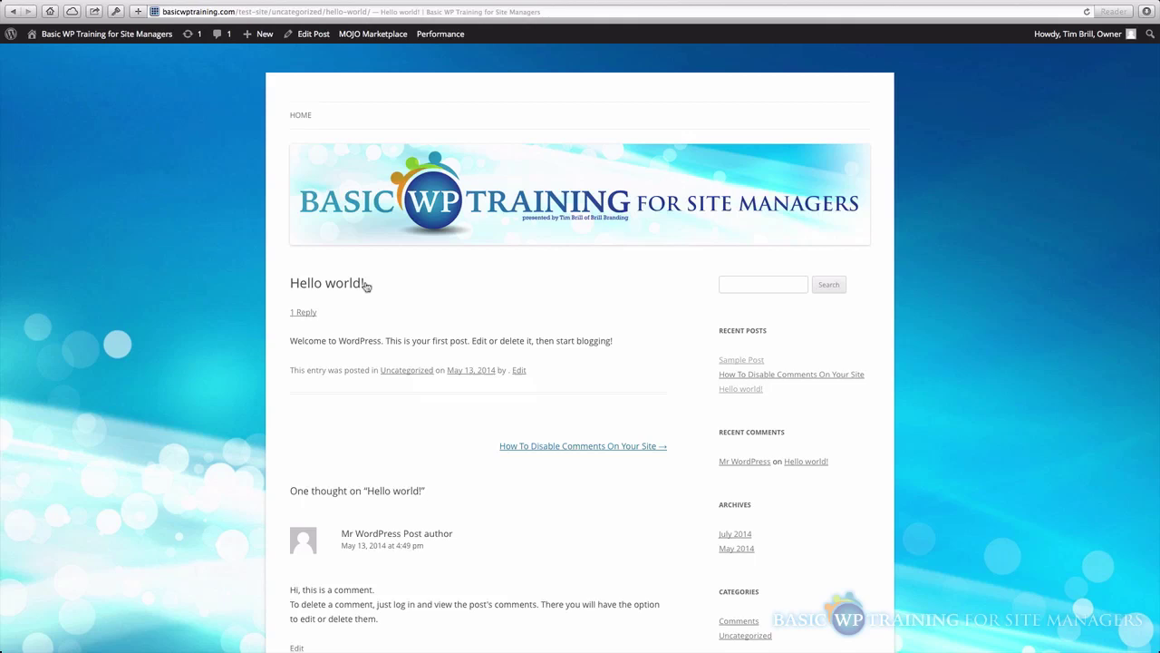
left_click_drag(367, 284, 290, 283)
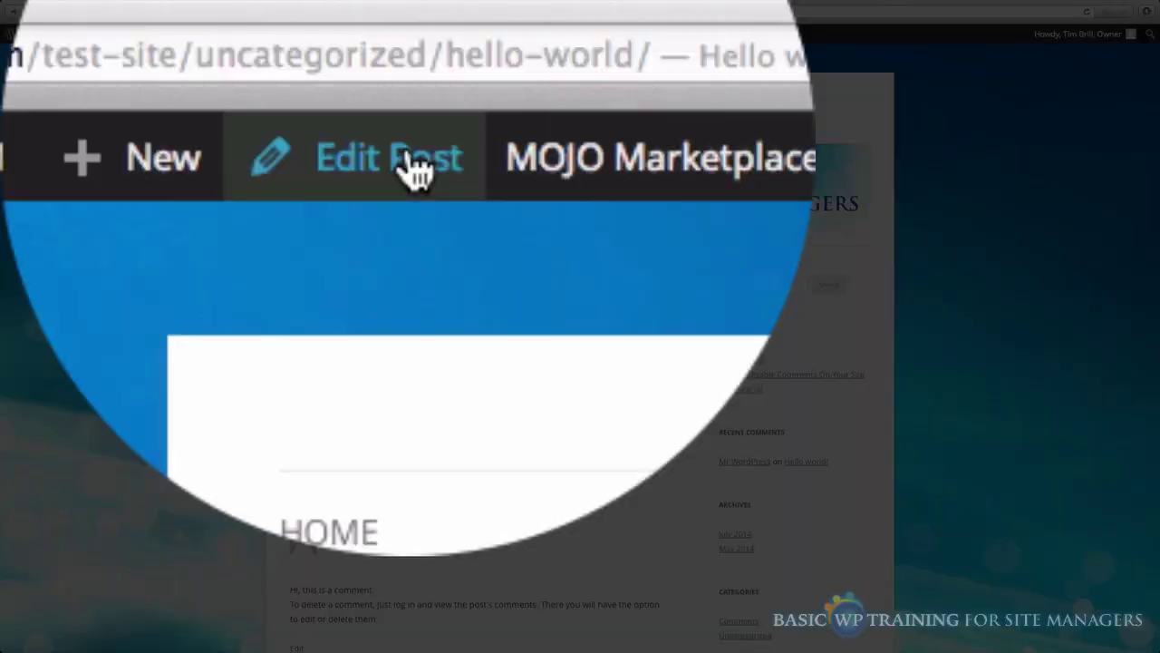
Edit the Hello world! post, switching its category from Uncategorized to Blogging
left_click(316, 35)
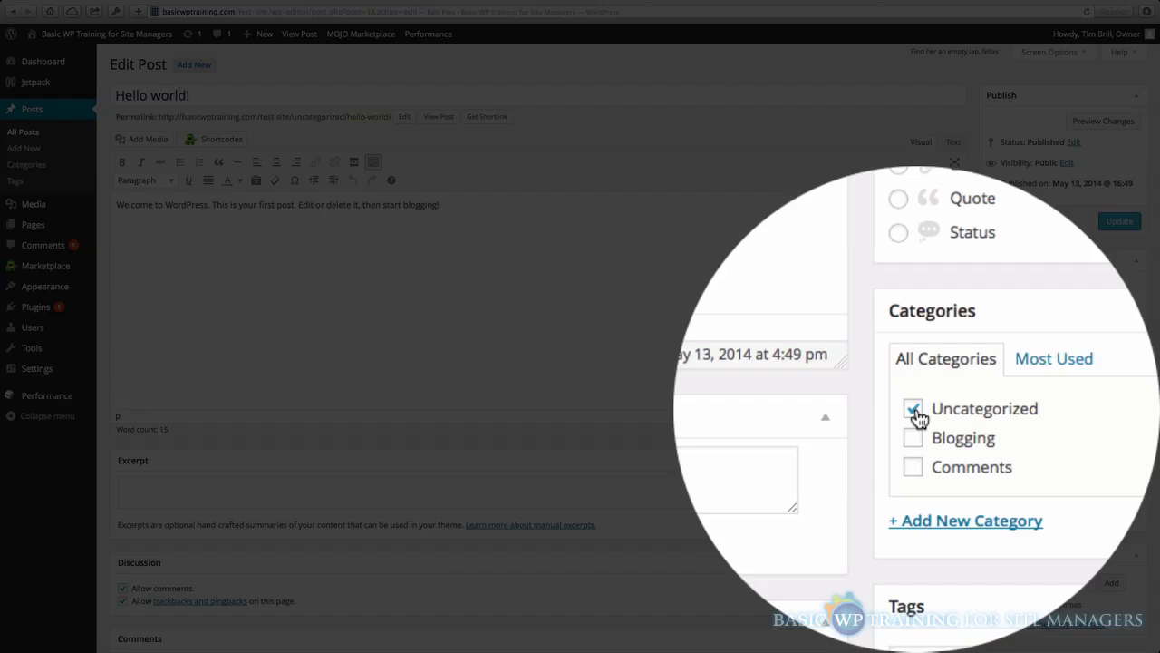
left_click(998, 456)
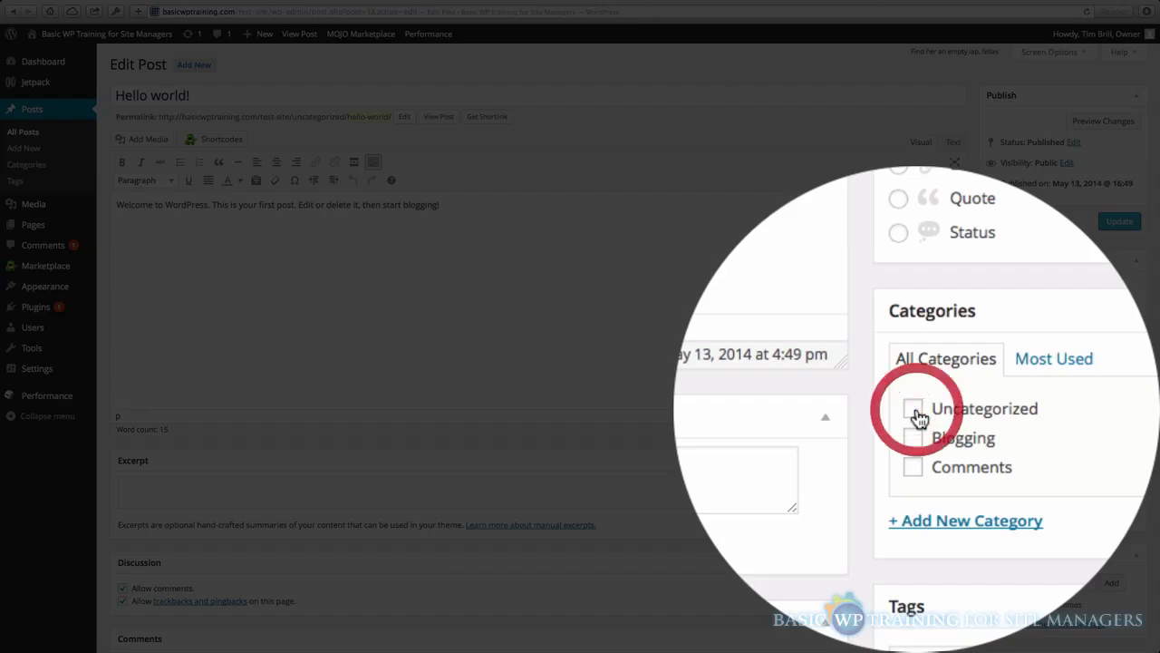
left_click(1000, 471)
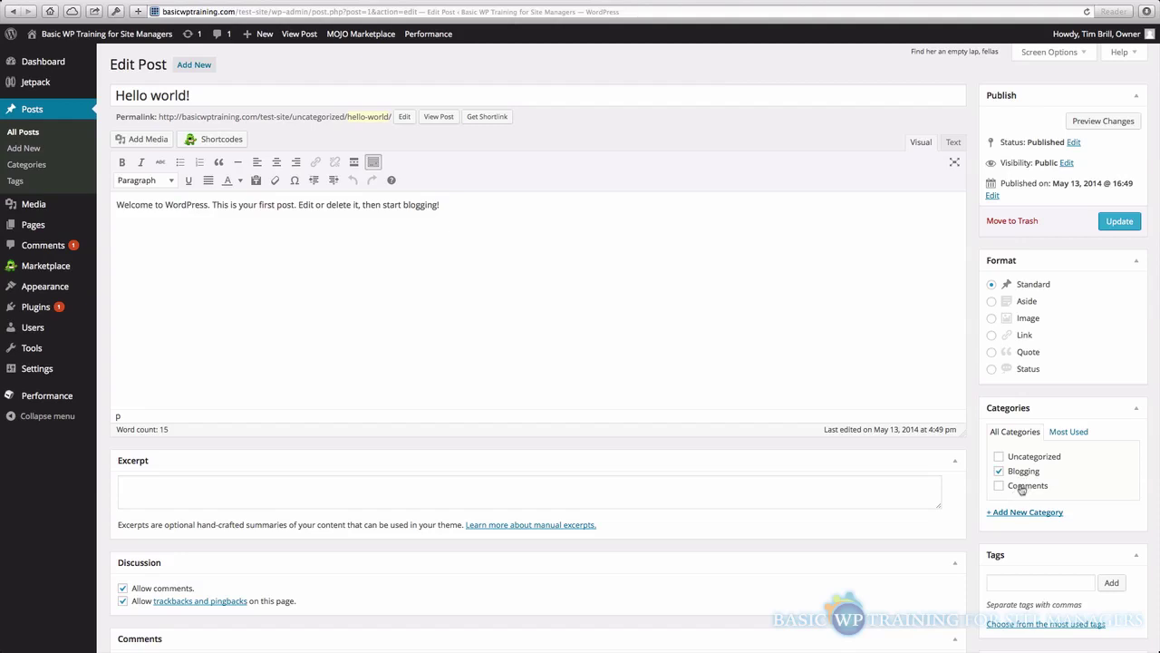
Add a new 'Posting' category, uncheck Blogging, and update the Hello world! post
left_click(1022, 513)
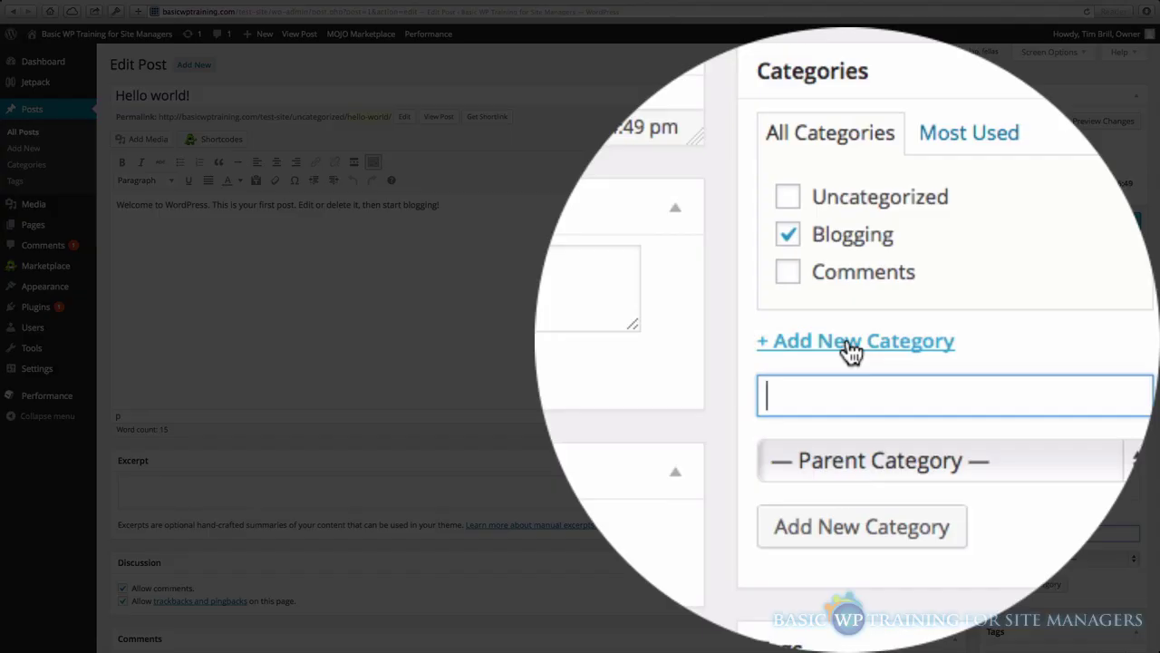
type("Posting")
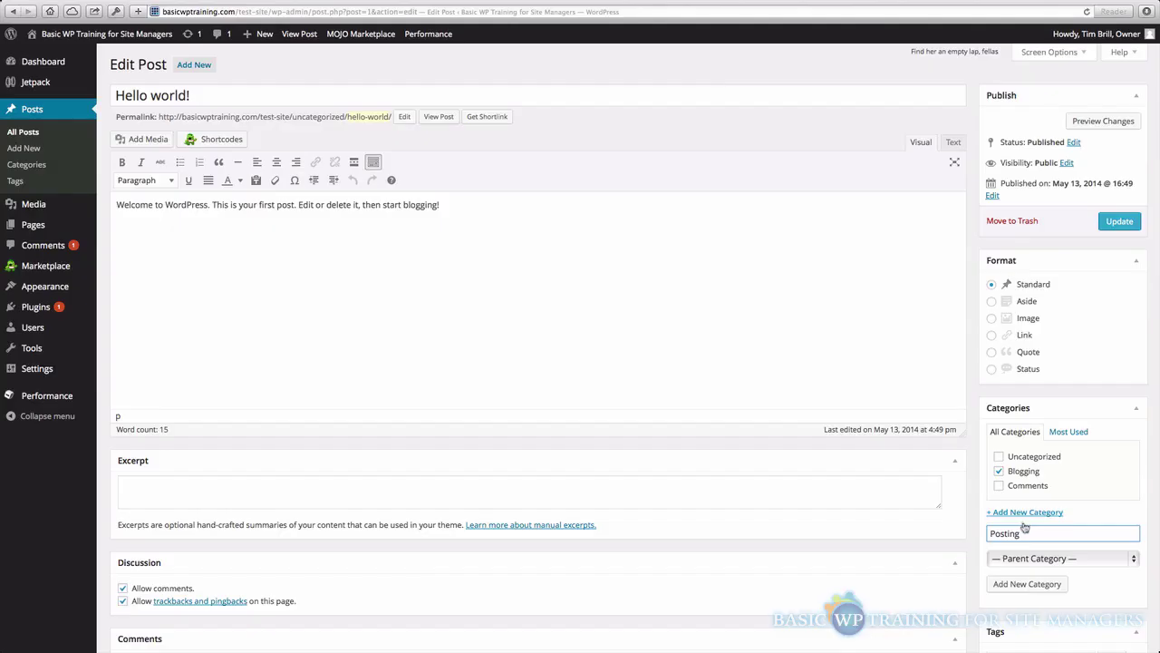
left_click(1028, 585)
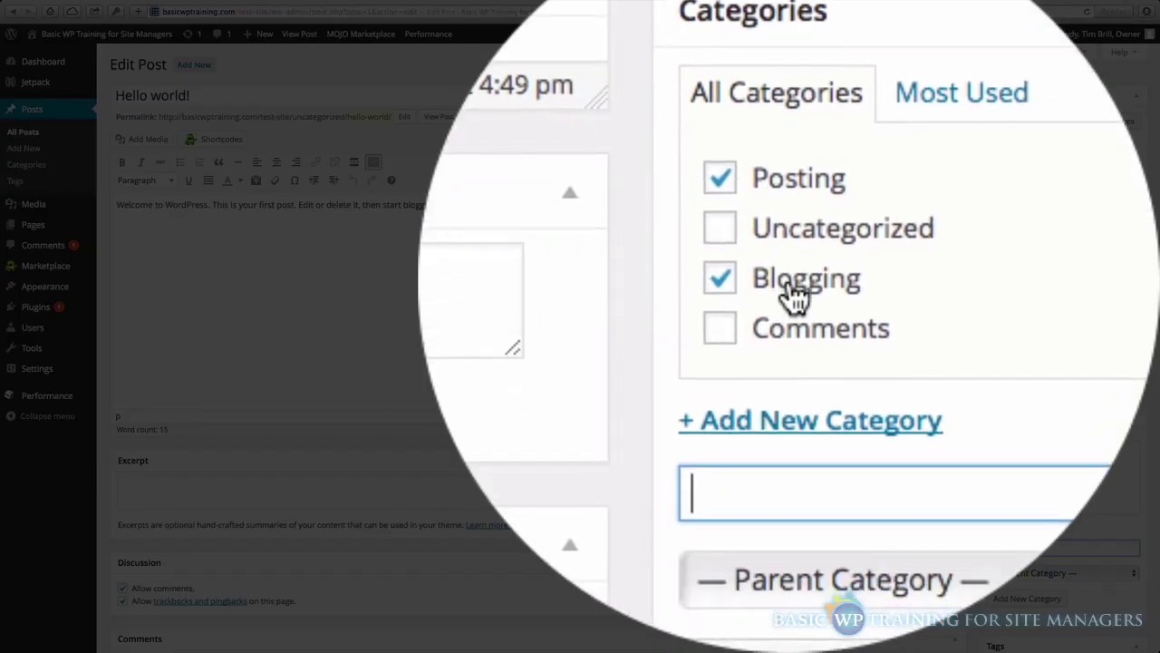
left_click(790, 285)
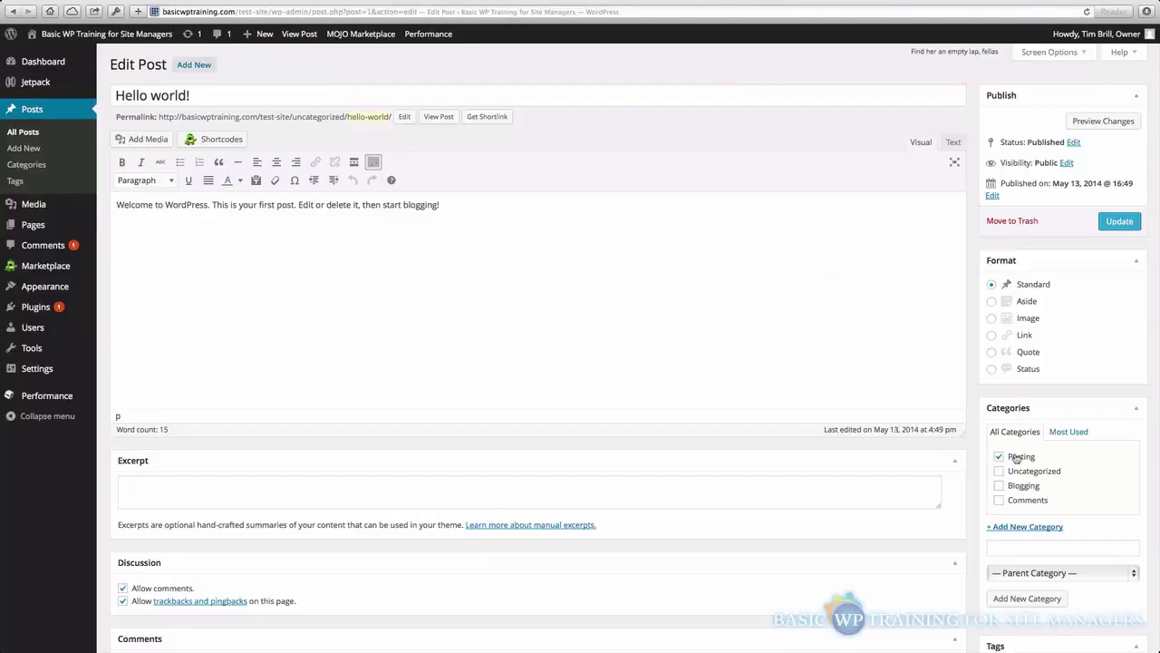
left_click(1120, 222)
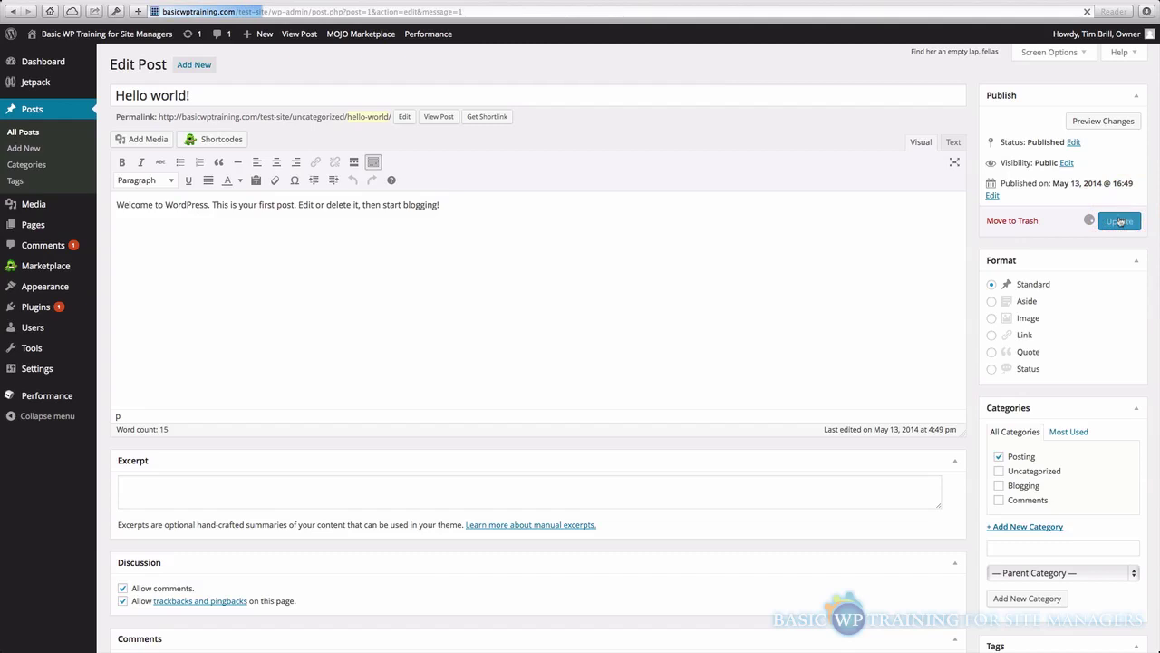
View the updated post live and highlight 'posting' in its /posting/hello-world/ address
left_click(298, 34)
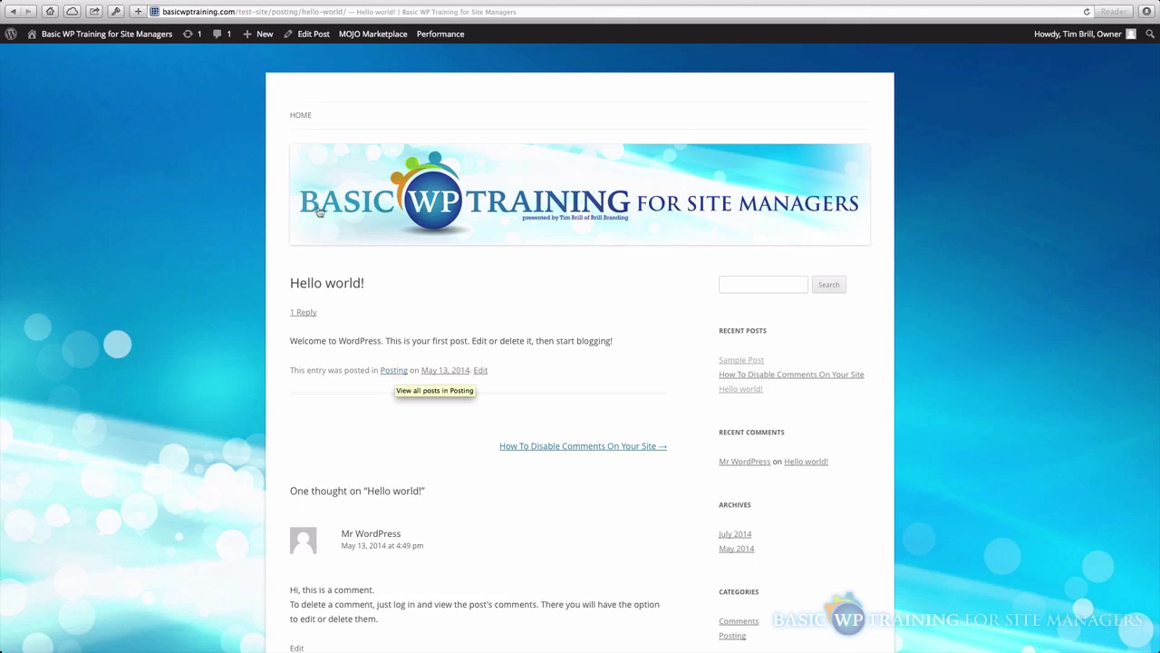
key("super+l")
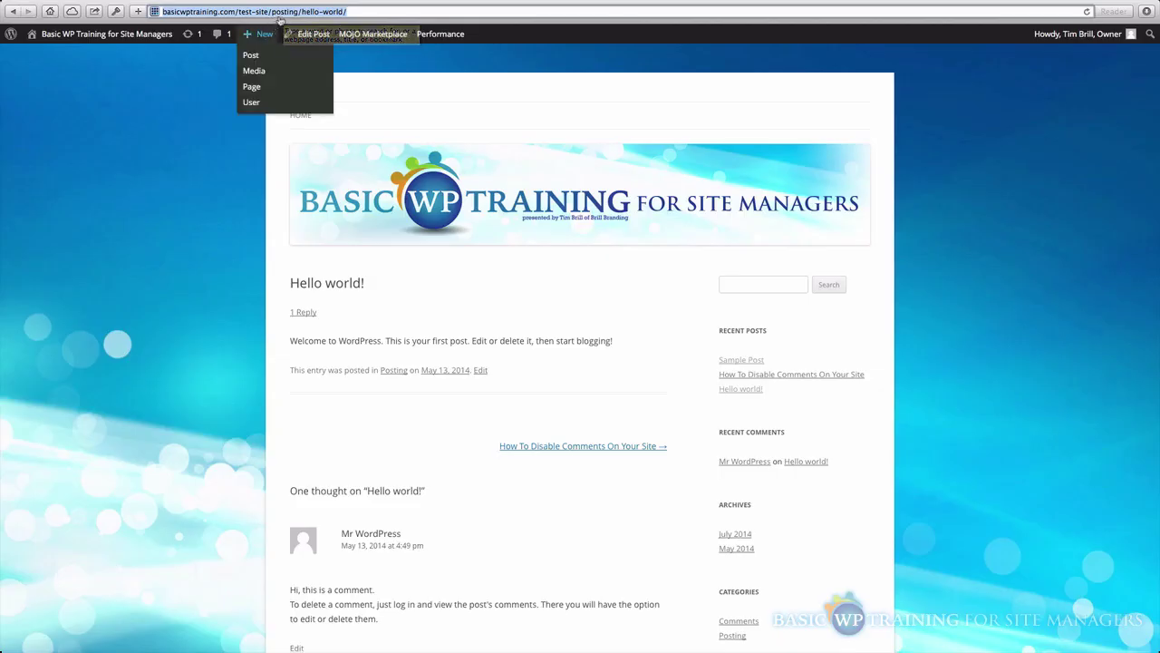
left_click(287, 12)
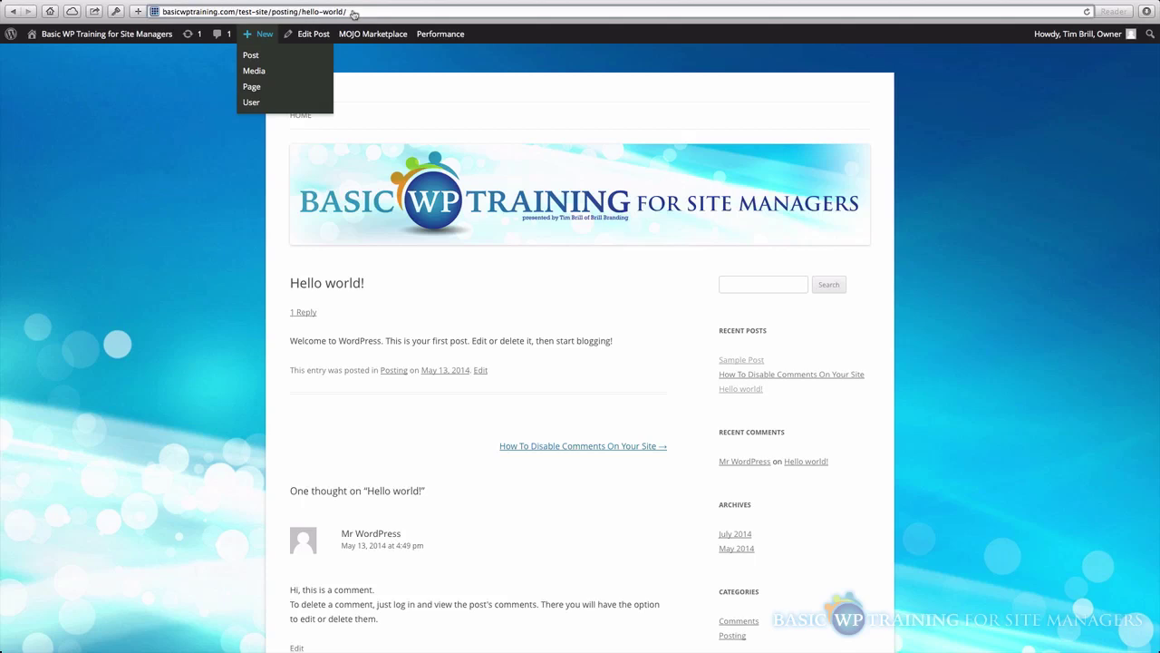
double_click(277, 12)
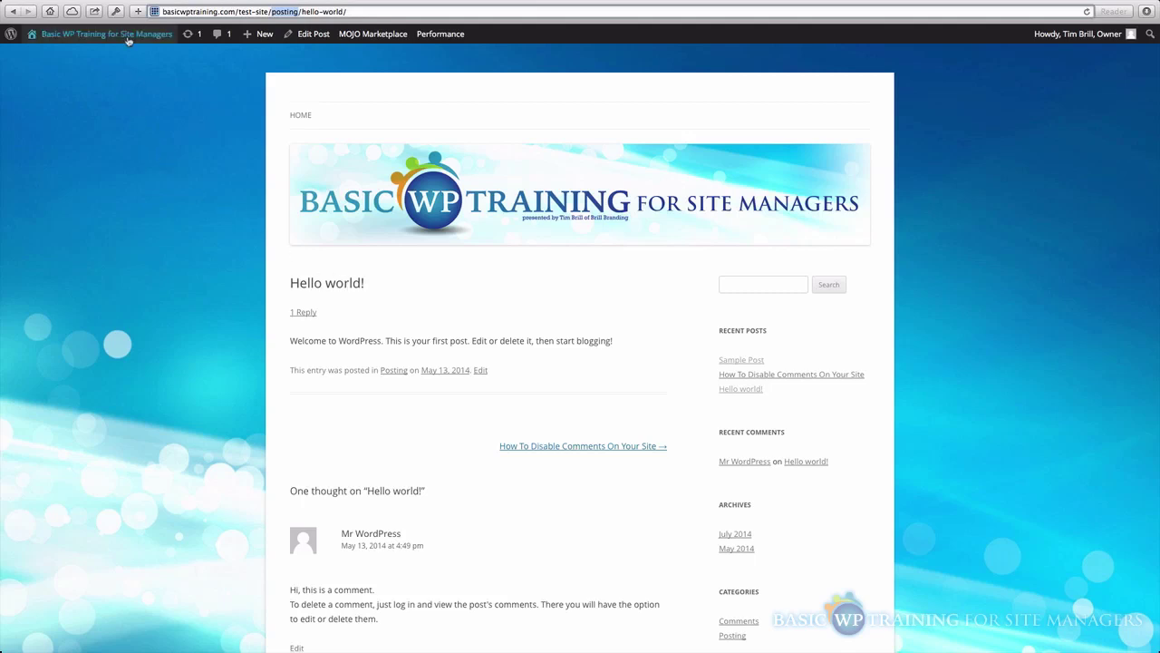
From the dashboard, open Posts > Categories and enter 'Homes in NYC' as a new category name
mouse_move(128, 40)
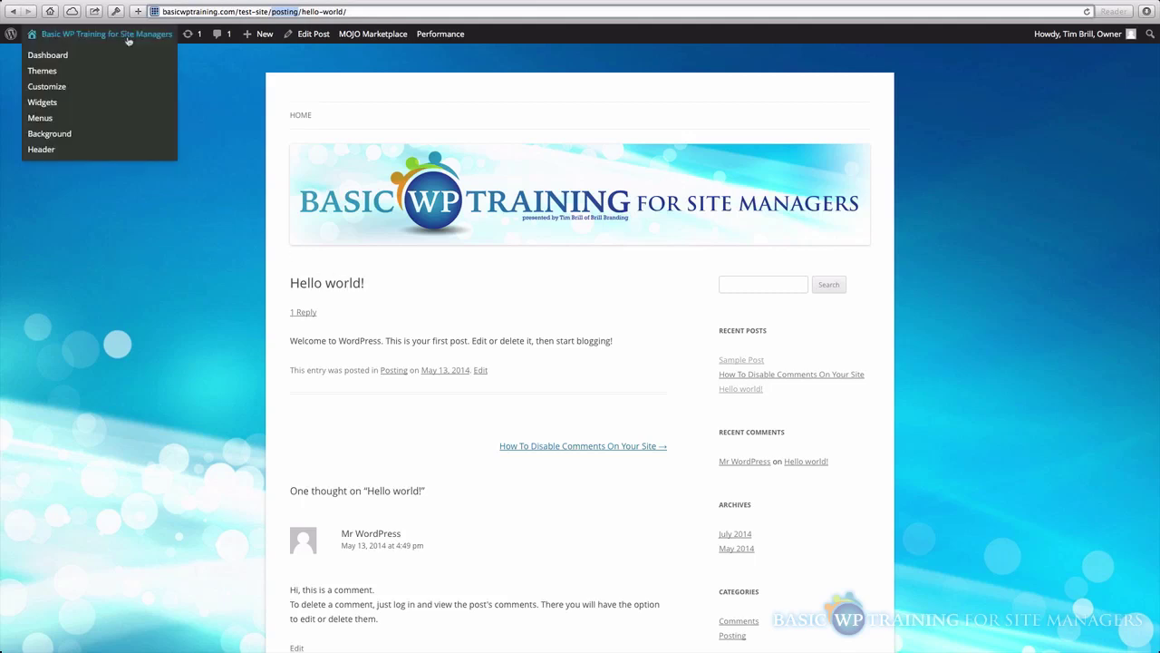
left_click(128, 39)
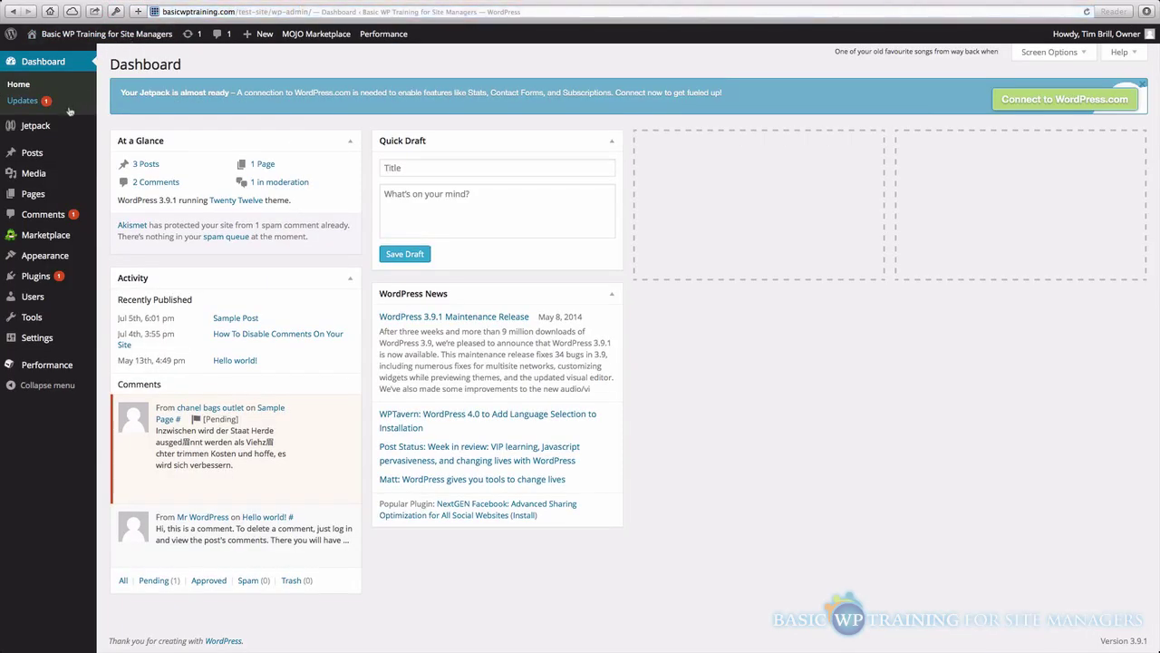
mouse_move(60, 133)
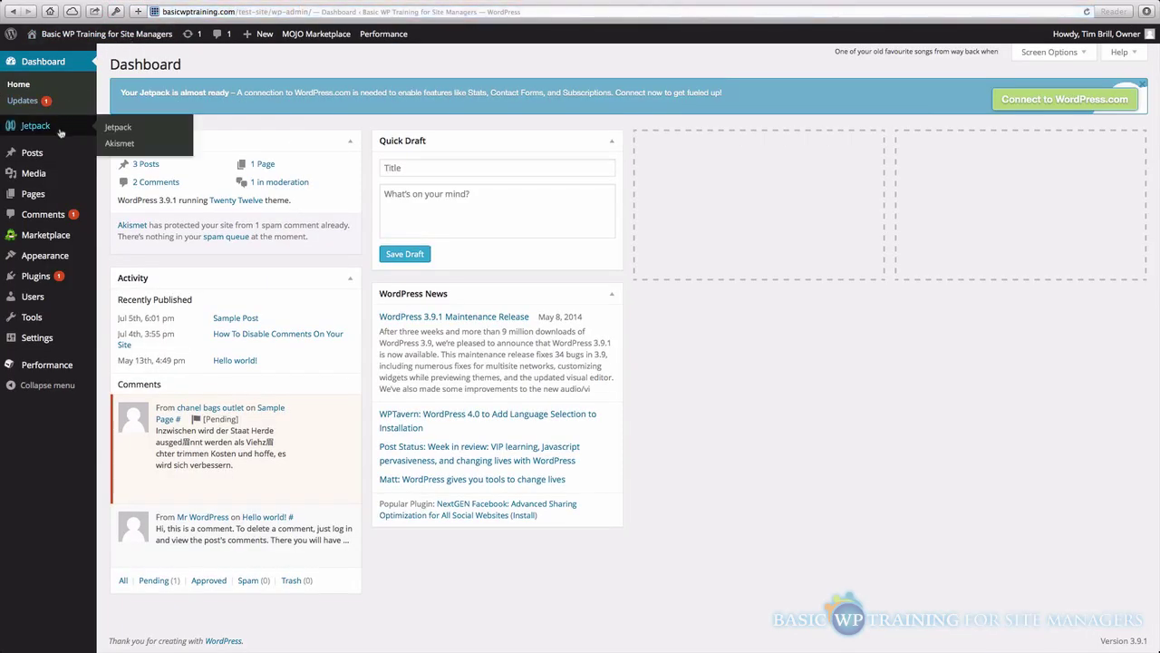
mouse_move(50, 155)
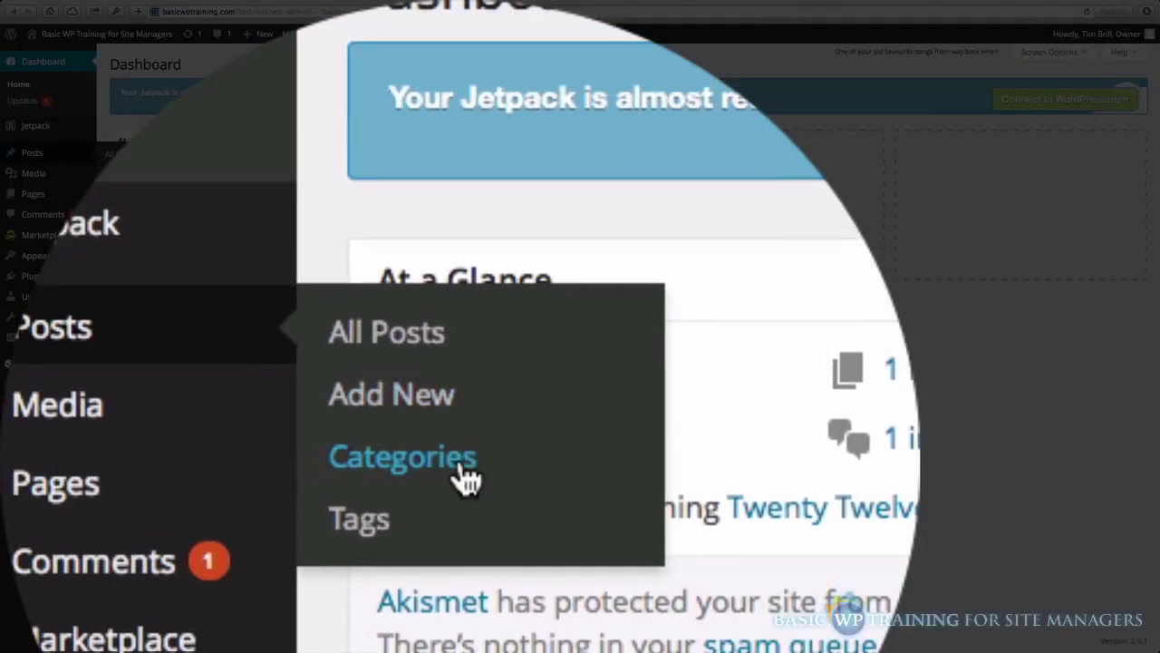
left_click(140, 191)
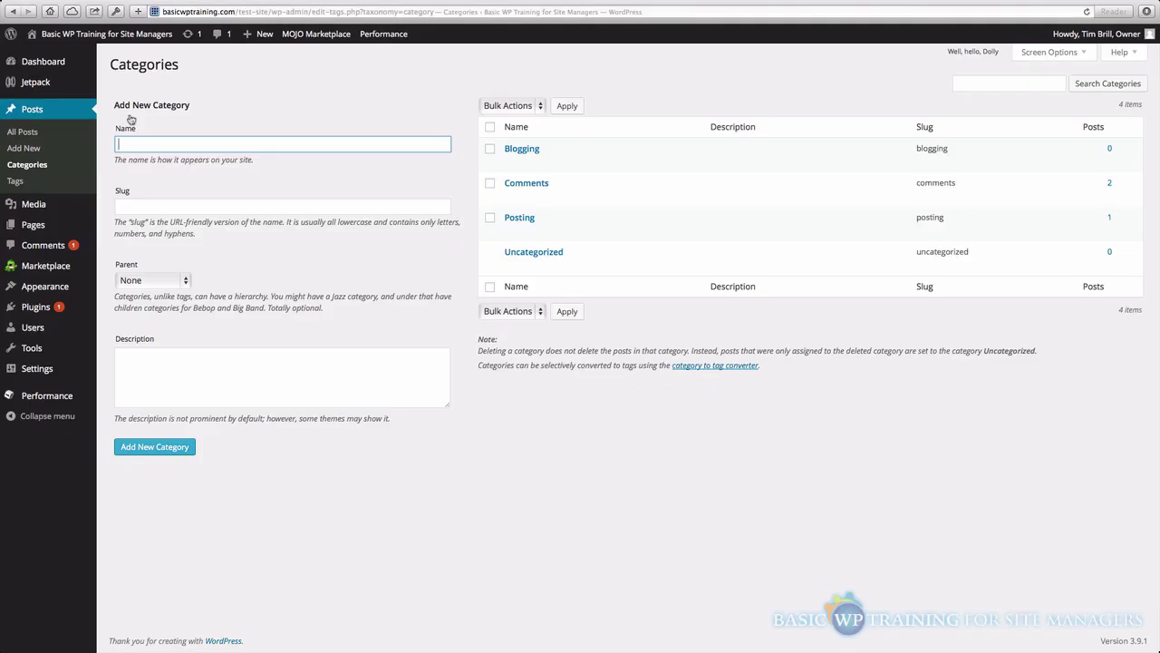
type("Homes in NYC")
left_click(137, 210)
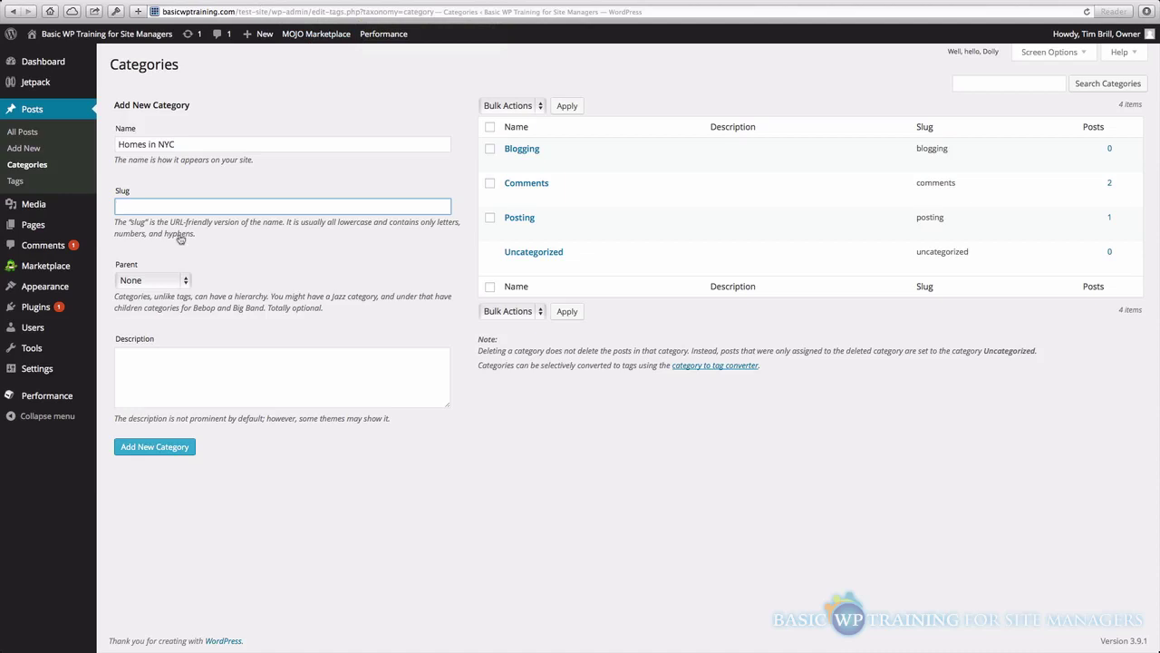
Add the category with slug homes-in-nyc and description 'Homes in the New York City area'
type("homes")
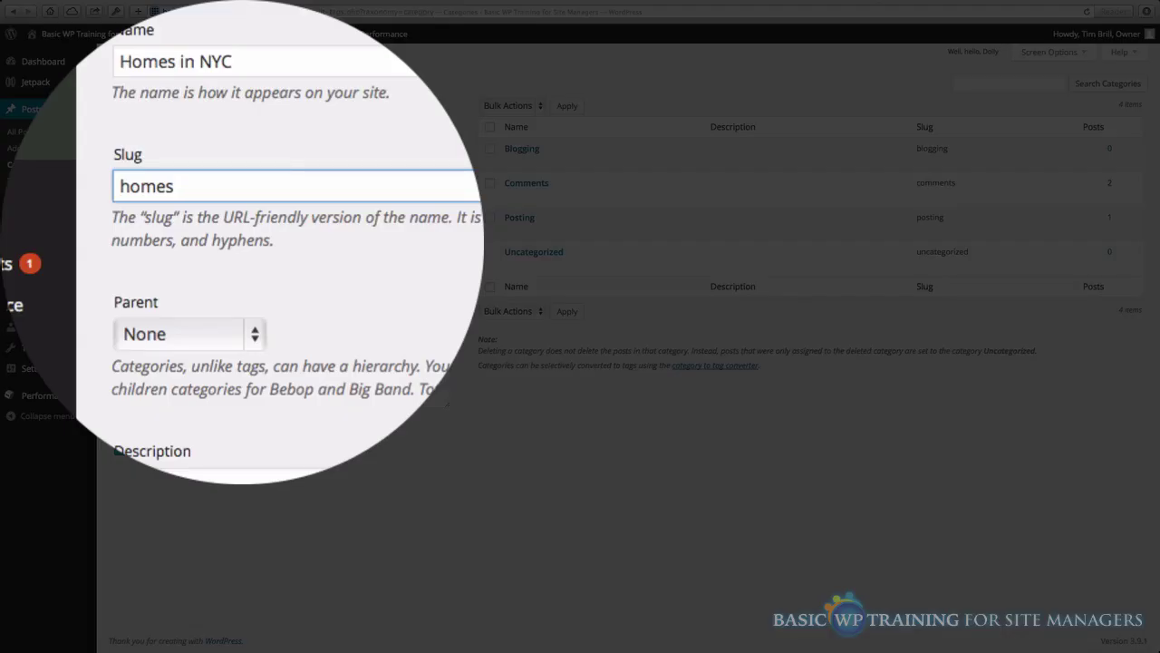
type("-in-nyc")
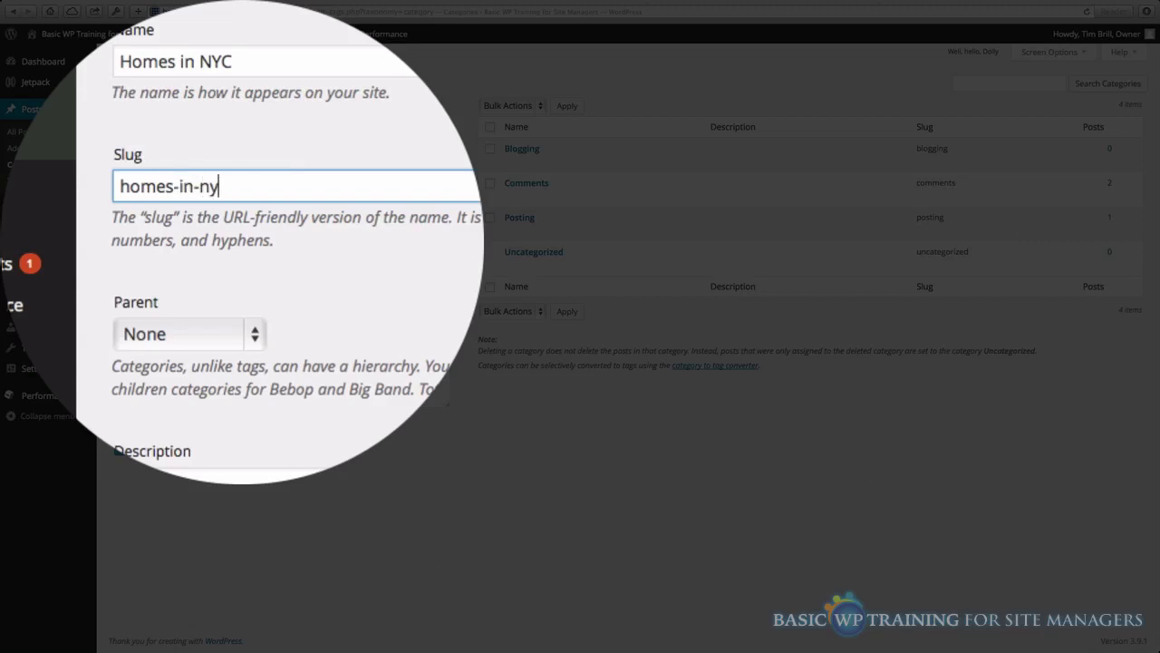
left_click(207, 390)
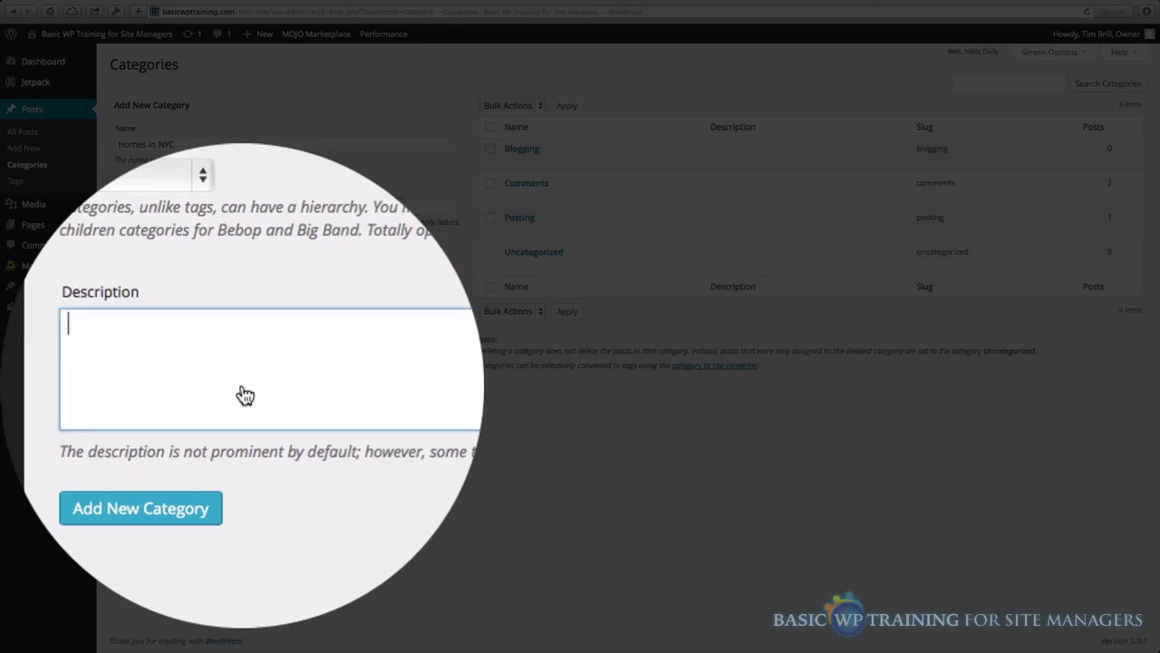
type("Ho")
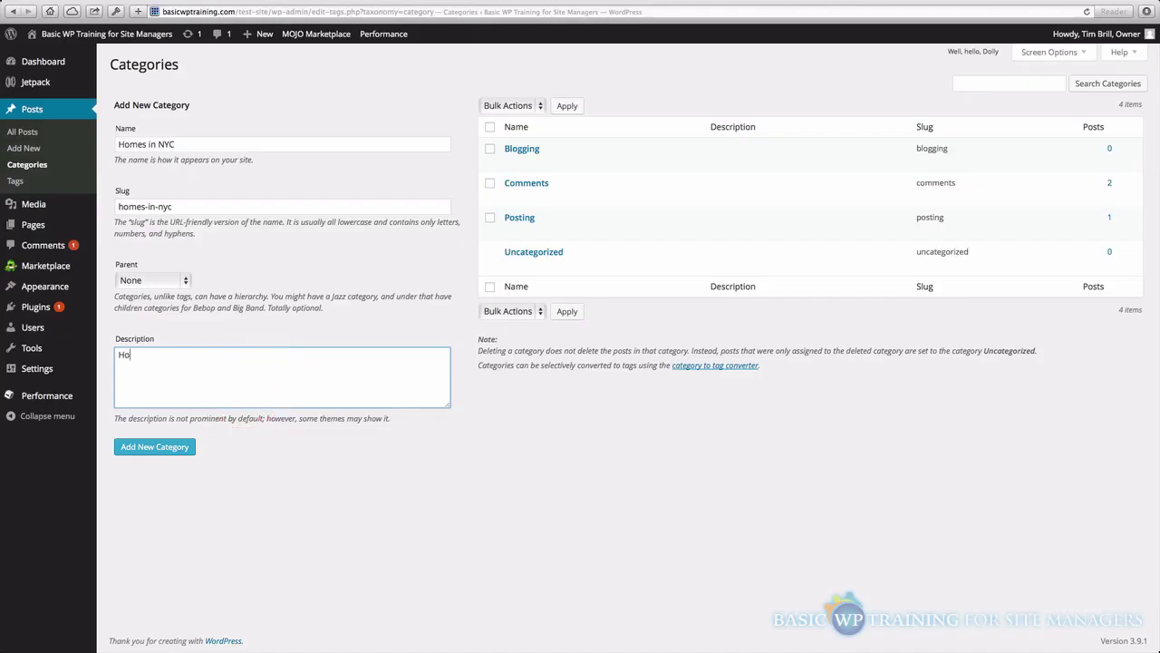
type("mes in the New York City area")
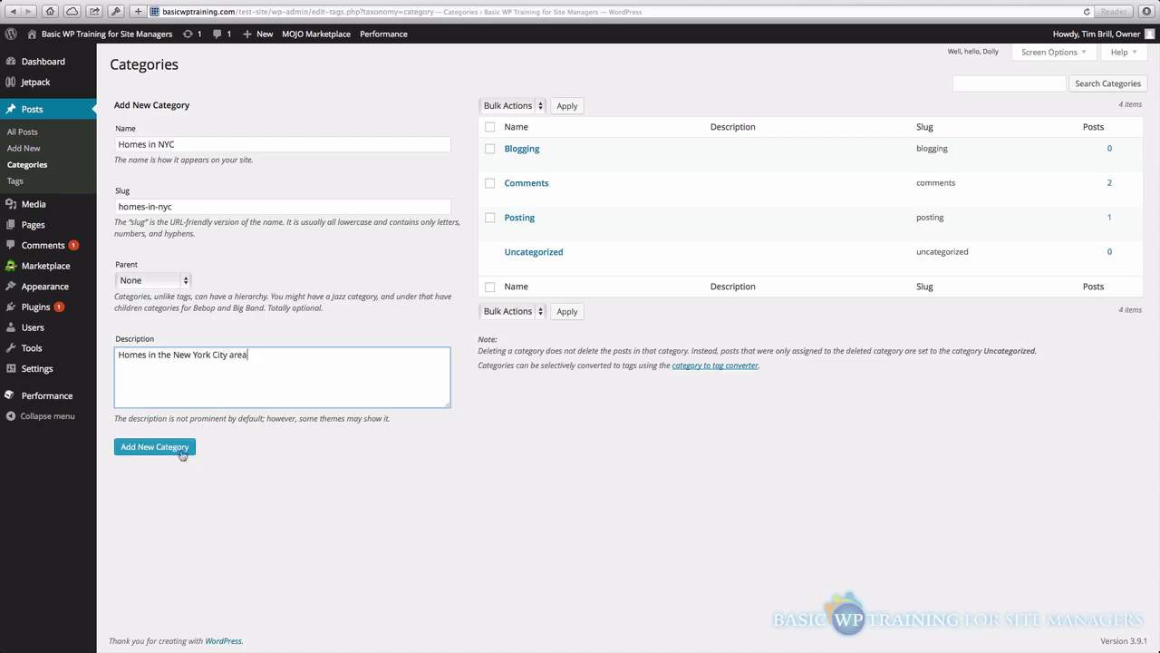
left_click(182, 454)
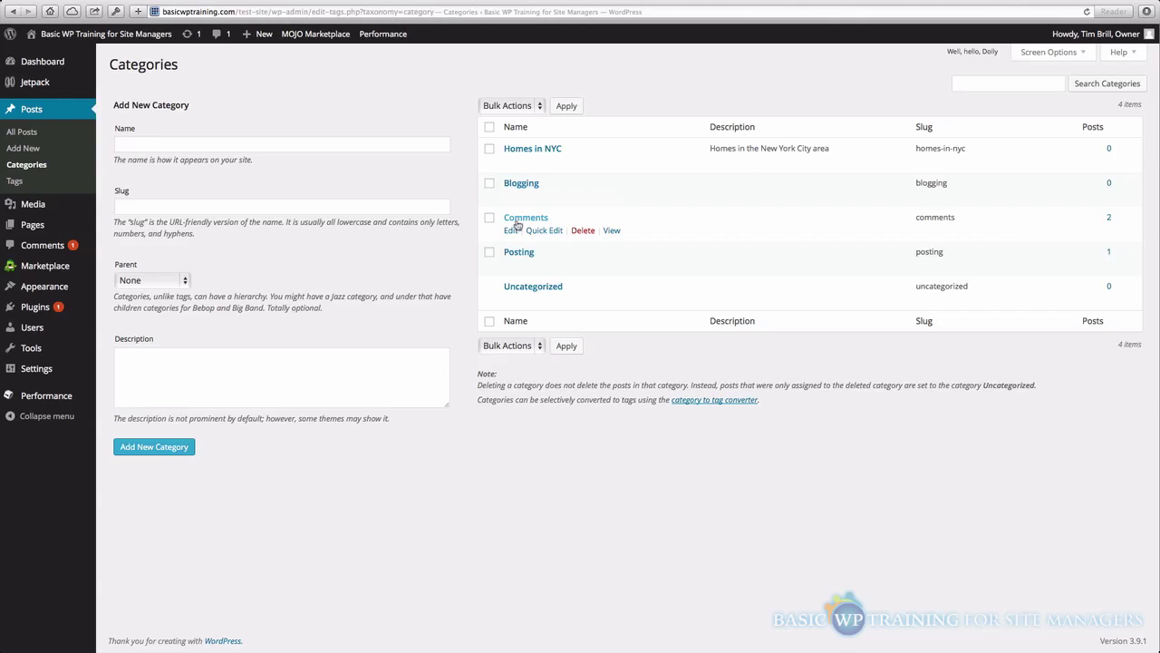
Publish a new post 'Great Home For Sale Downtown' with body 'gfdgd fdgfdfgd' under Homes in NYC
left_click(257, 55)
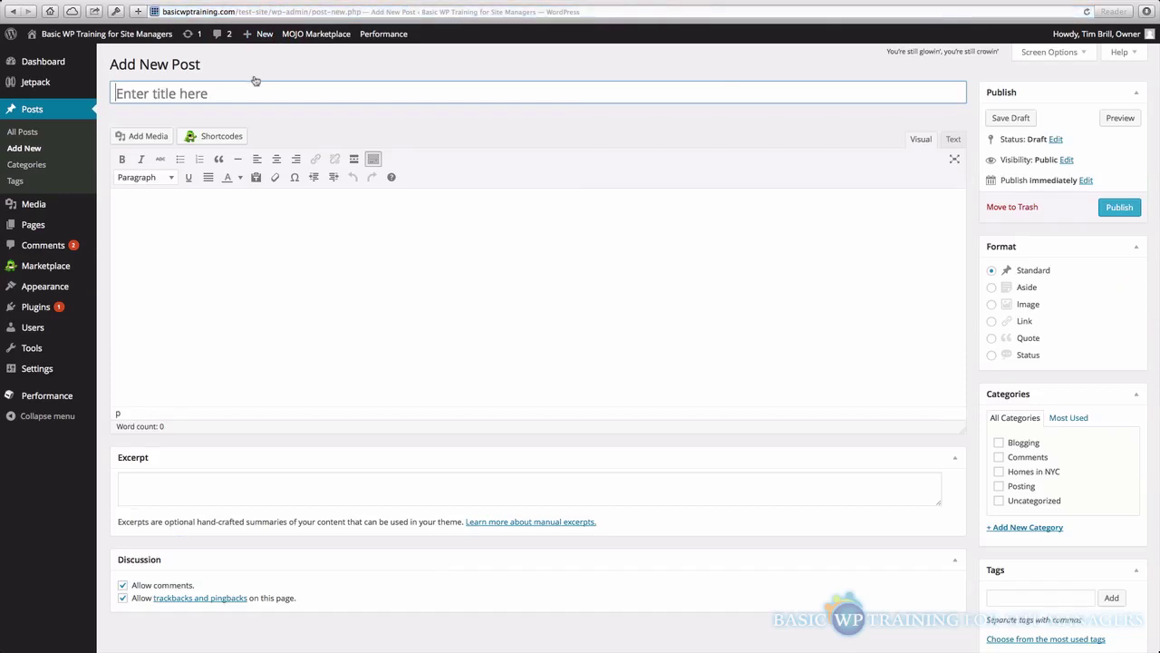
type("Great Home ")
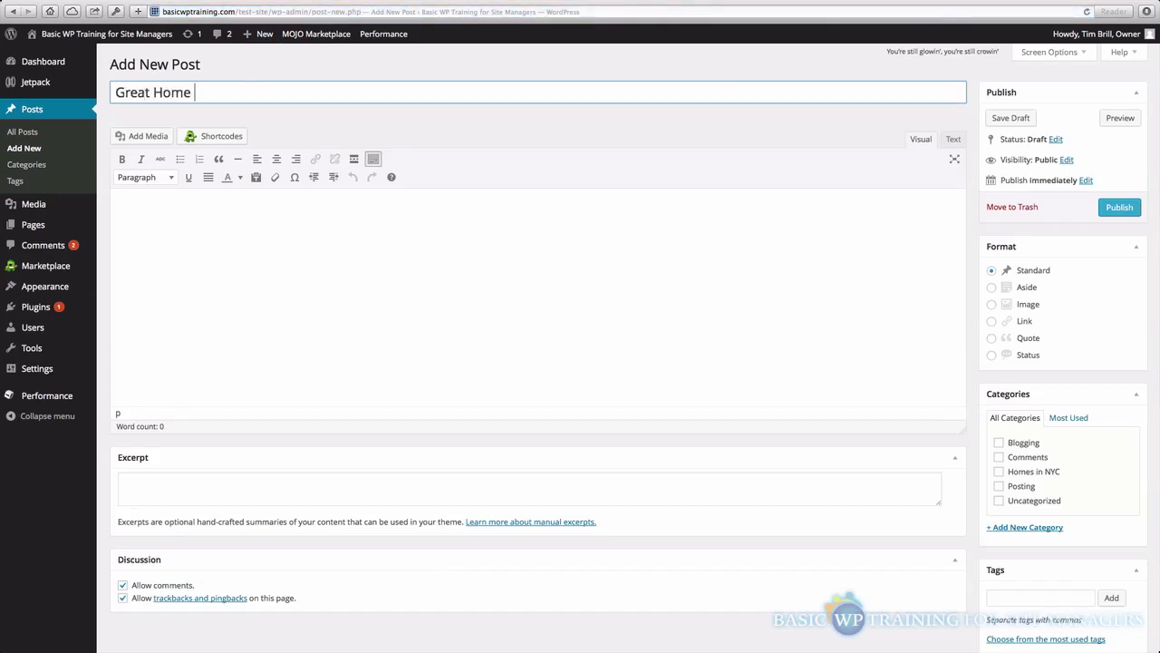
type("For Sale Downtown")
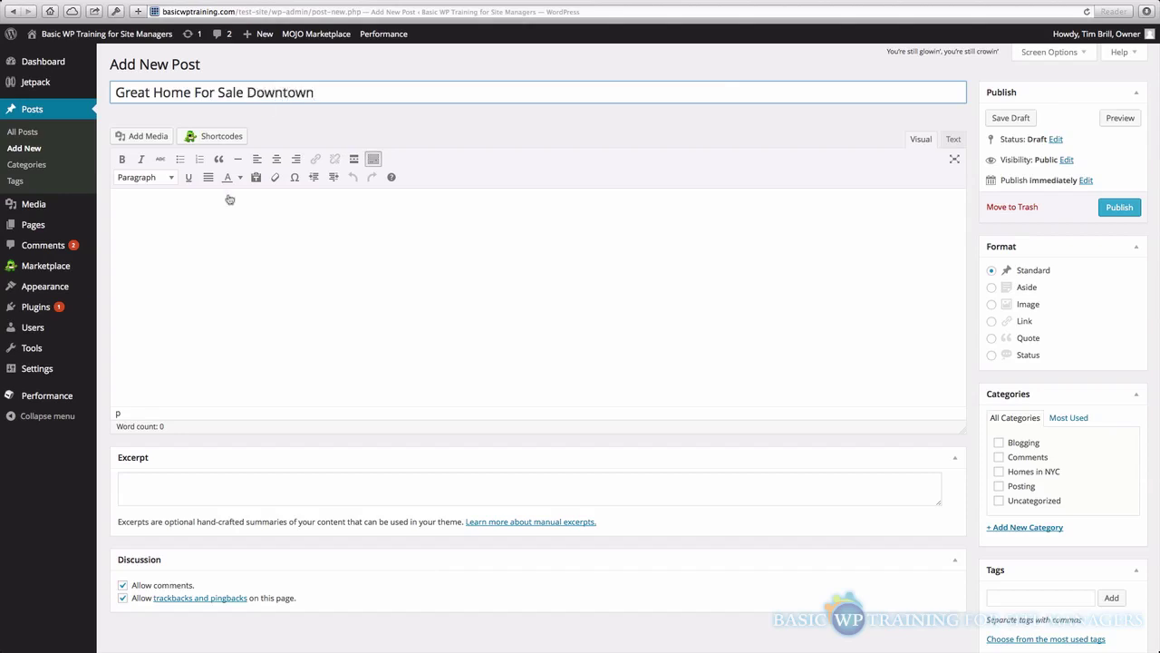
left_click(314, 288)
type("gfdgd fdgfdfgd")
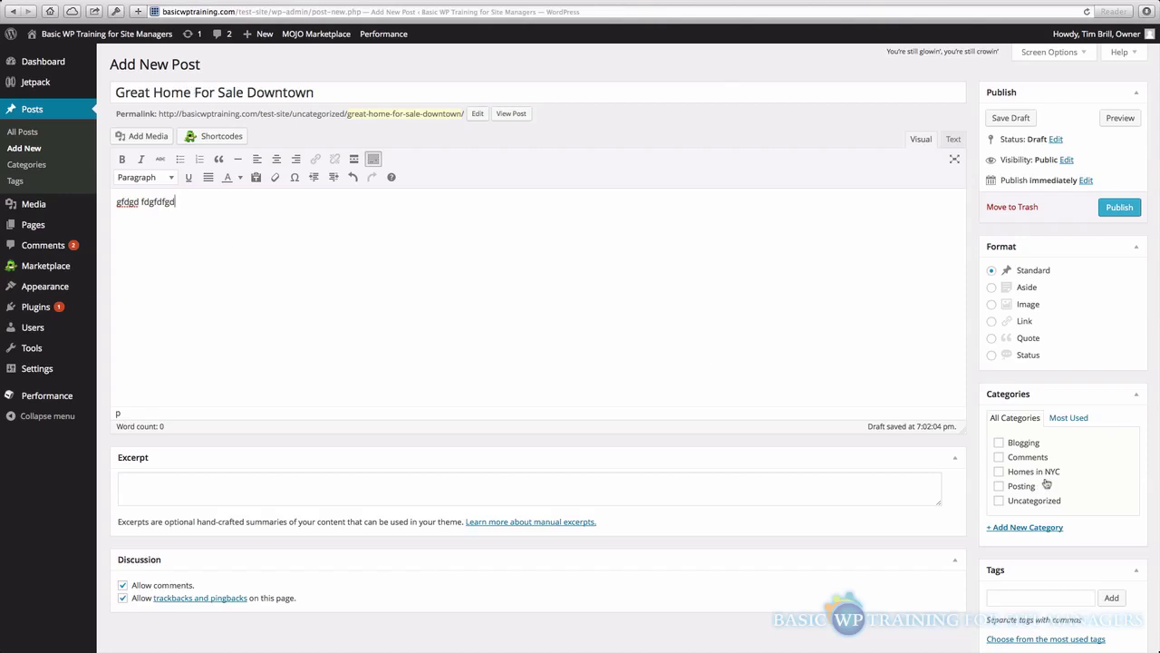
left_click(1042, 473)
left_click(1113, 209)
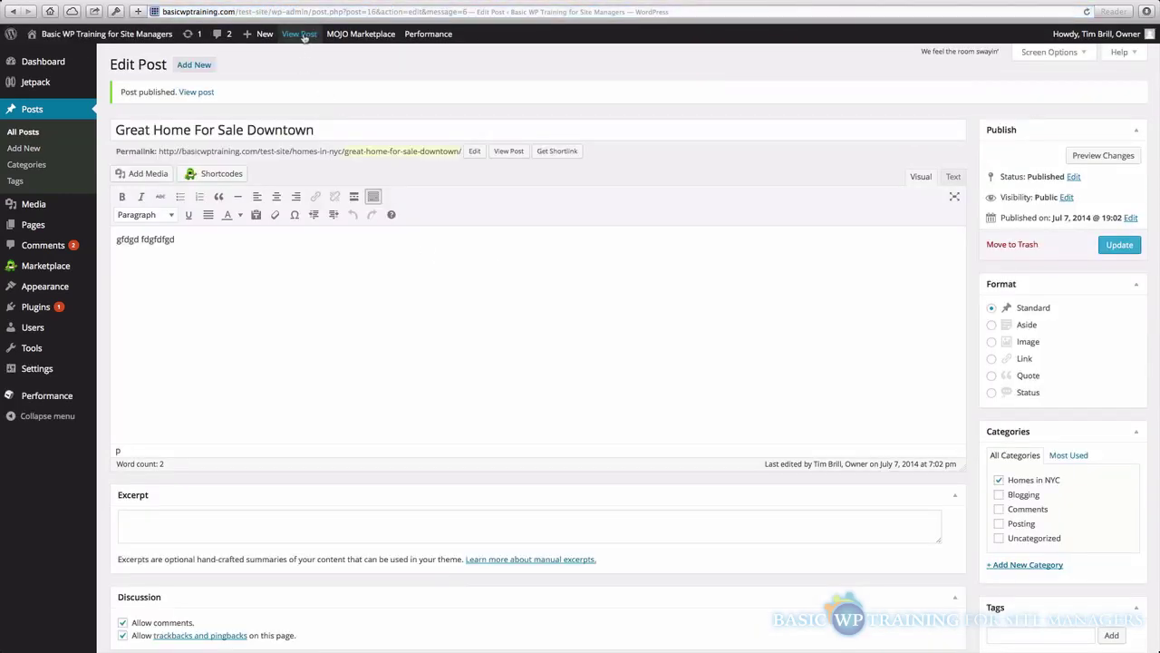
View the published post live and select its /homes-in-nyc/great-home-for-sale-downtown/ address
left_click(301, 34)
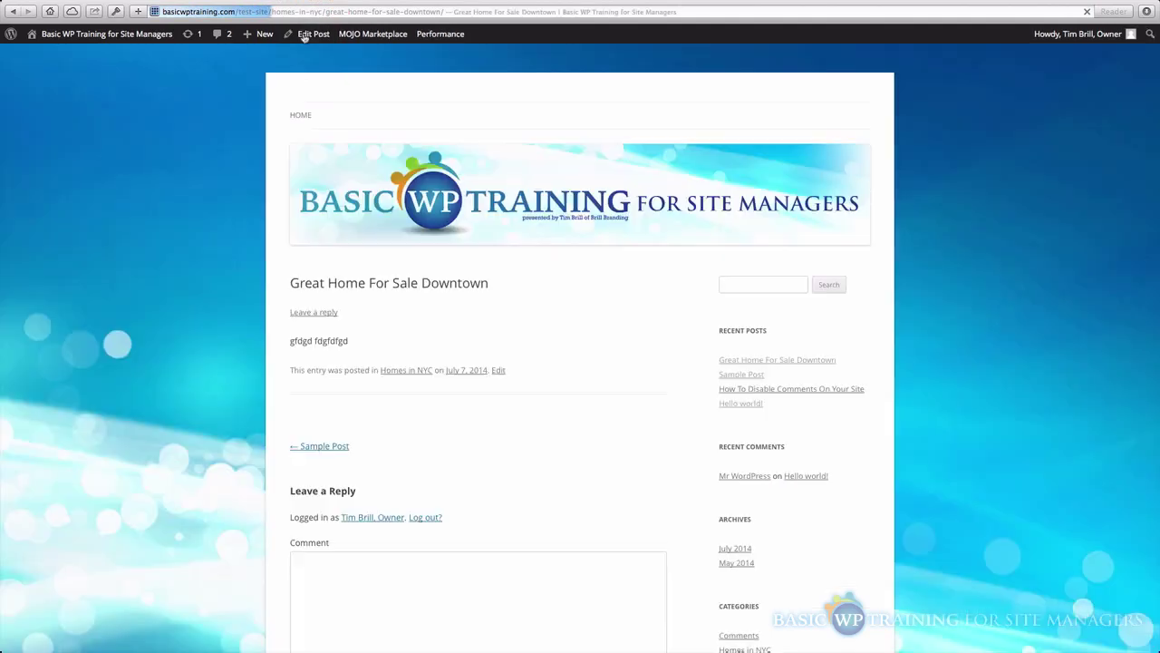
left_click(272, 12)
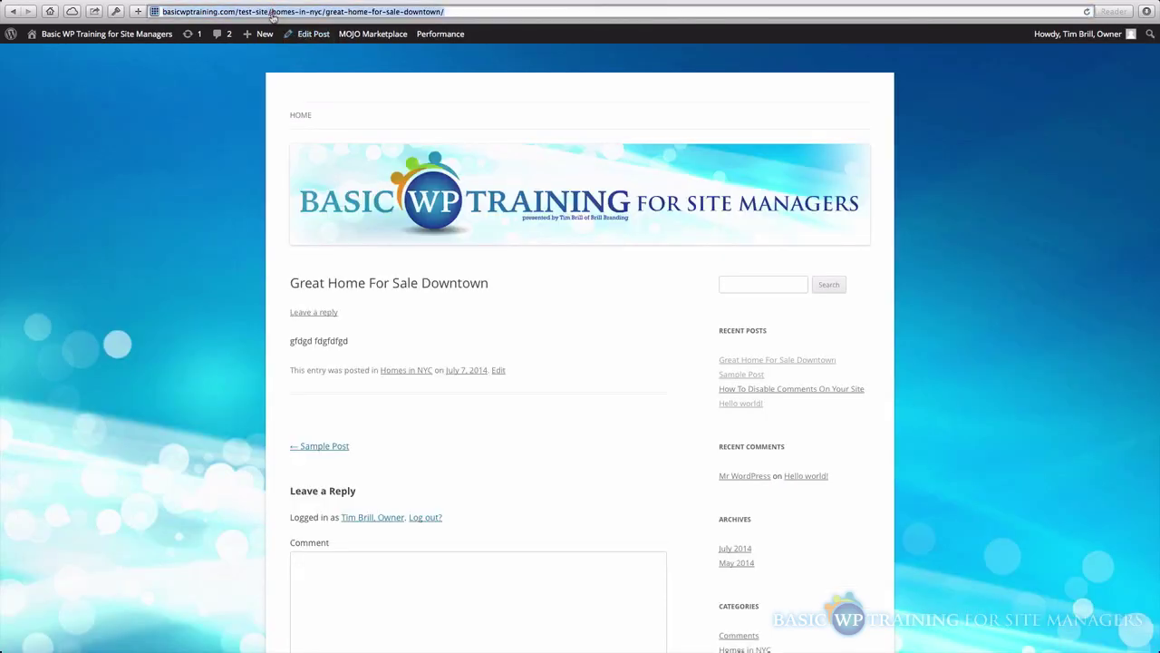